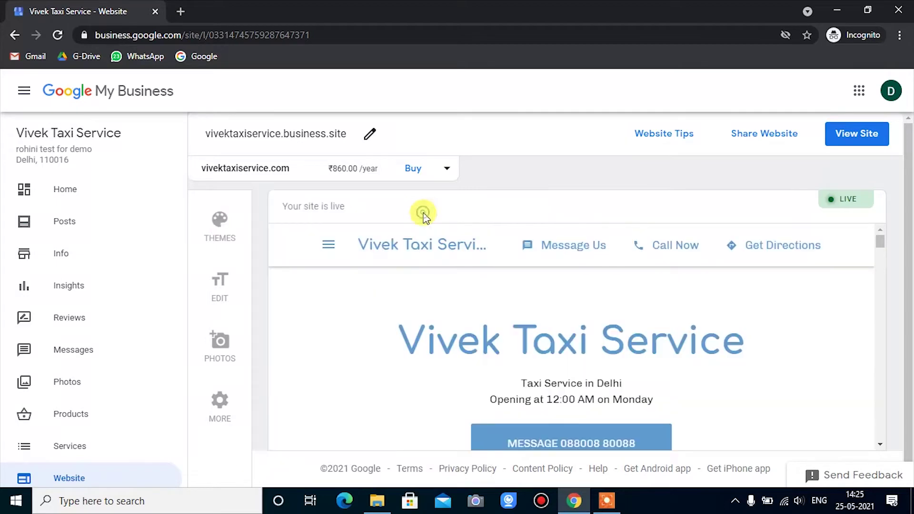
# - Set the website's primary button to Call Now in the content editor and save the edit
pyautogui.click(229, 294)
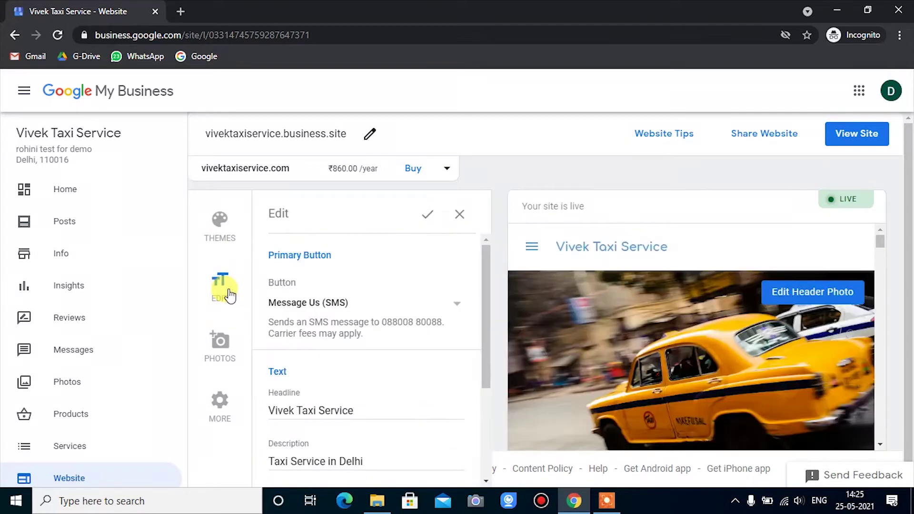
pyautogui.click(457, 309)
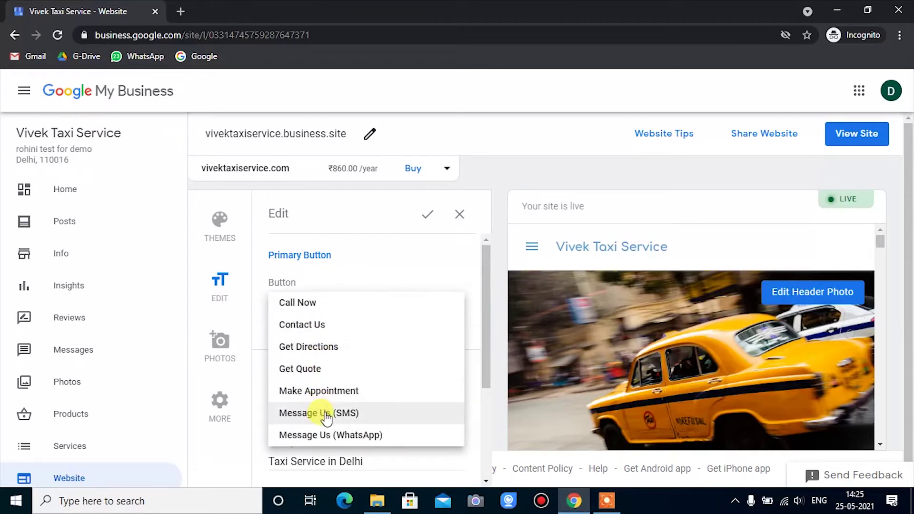
pyautogui.click(327, 435)
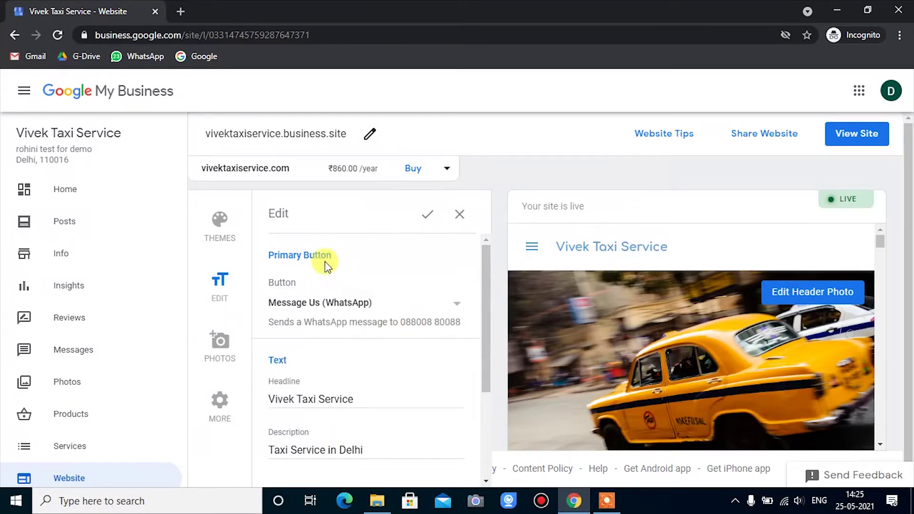
pyautogui.click(453, 308)
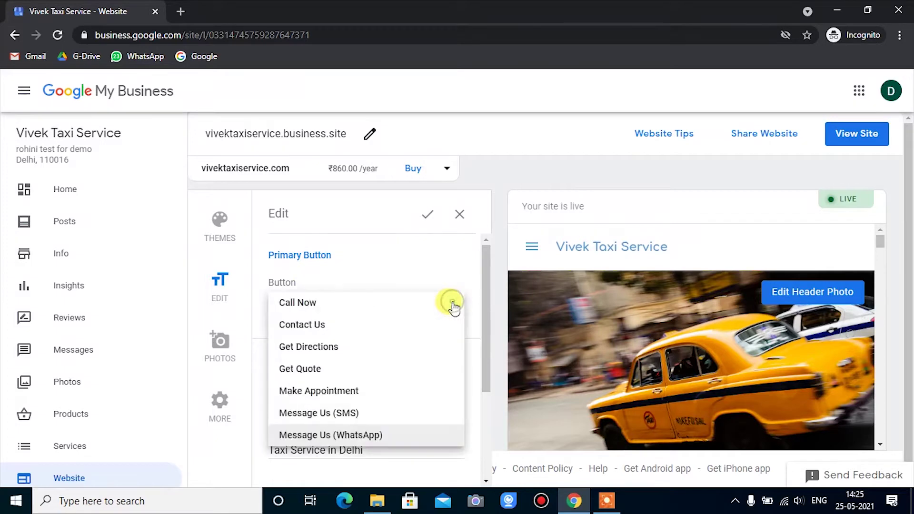
pyautogui.click(316, 304)
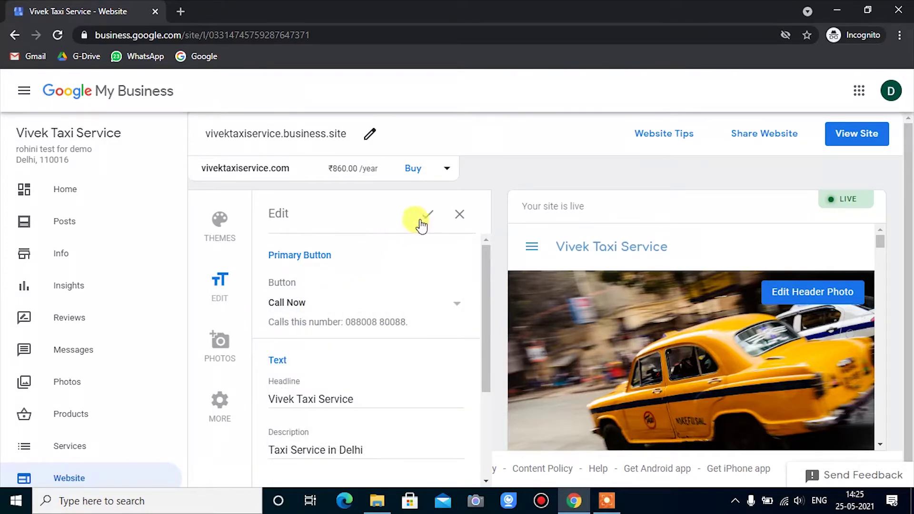
pyautogui.scroll(-3, 333, 387)
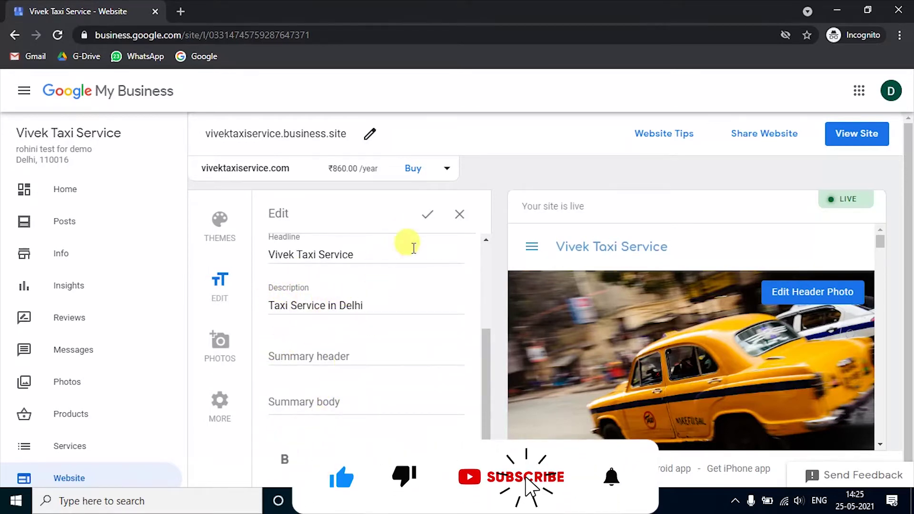
pyautogui.click(428, 215)
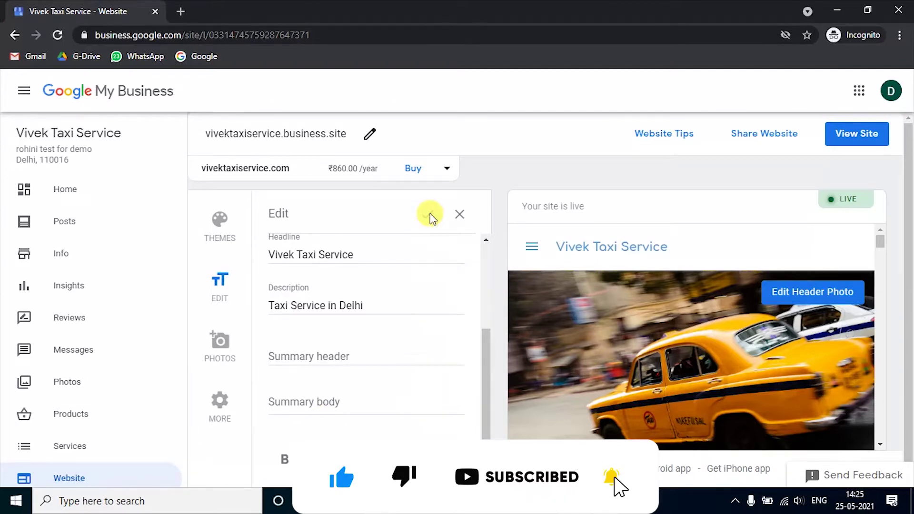
# - Open the gallery image upload dialog and close it without adding photos
pyautogui.click(229, 356)
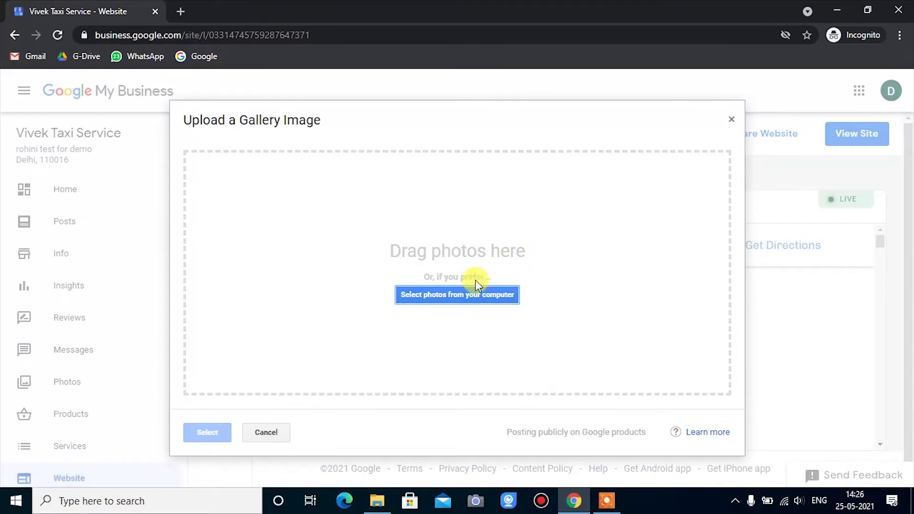
pyautogui.click(733, 115)
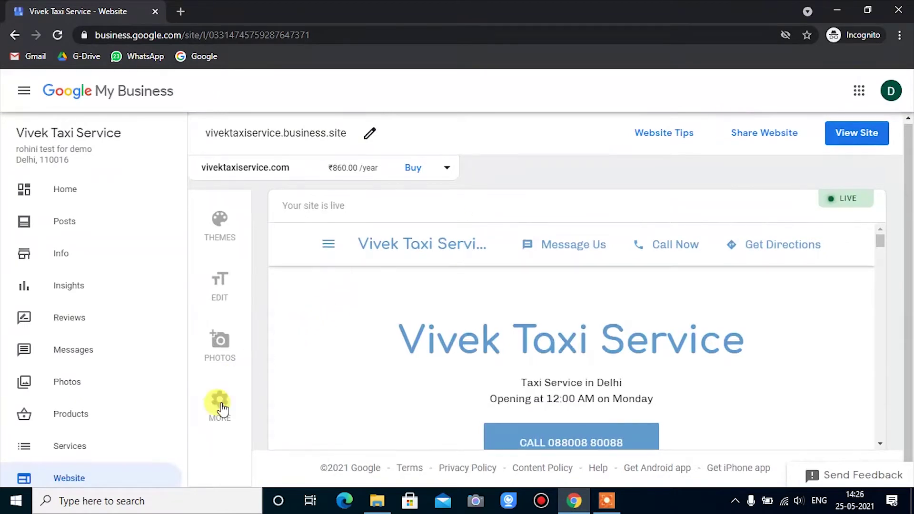
# - Replace the website's header photo with the image 123 from New folder on the Desktop and close the upload dialog
pyautogui.scroll(-6, 535, 327)
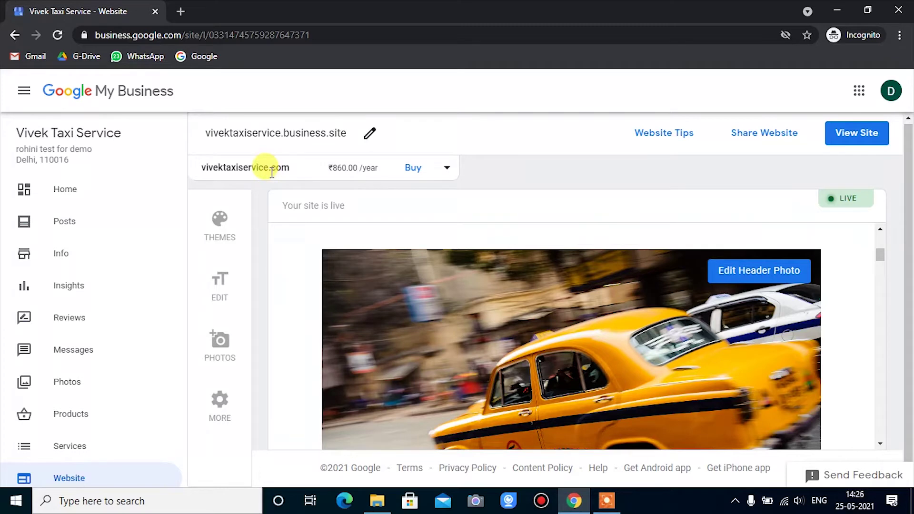
pyautogui.click(722, 280)
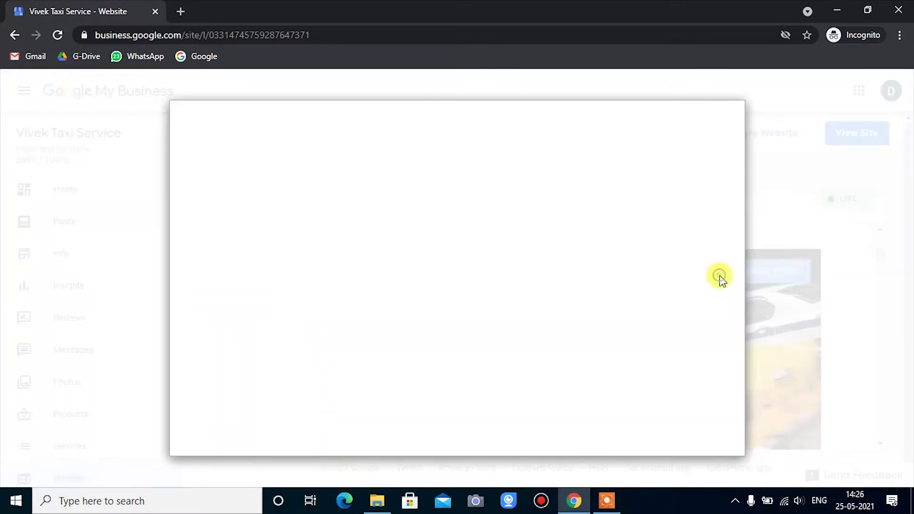
pyautogui.click(430, 296)
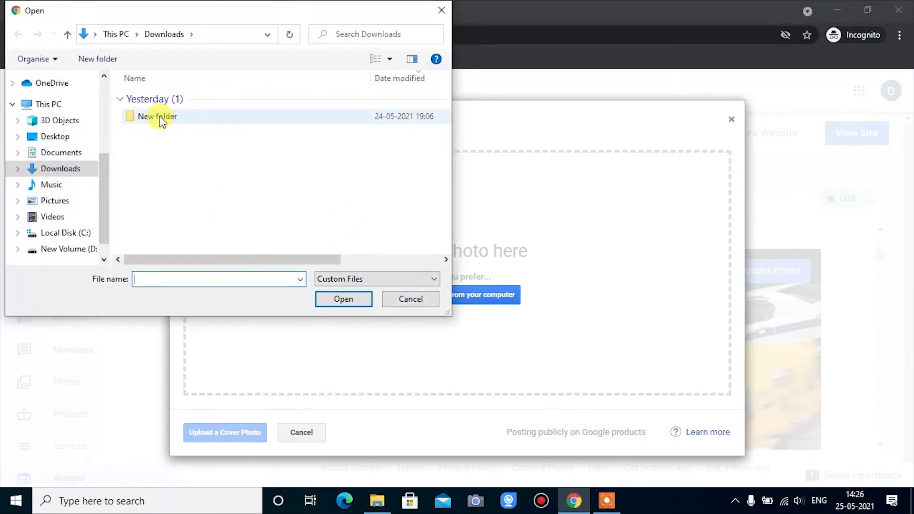
pyautogui.click(57, 138)
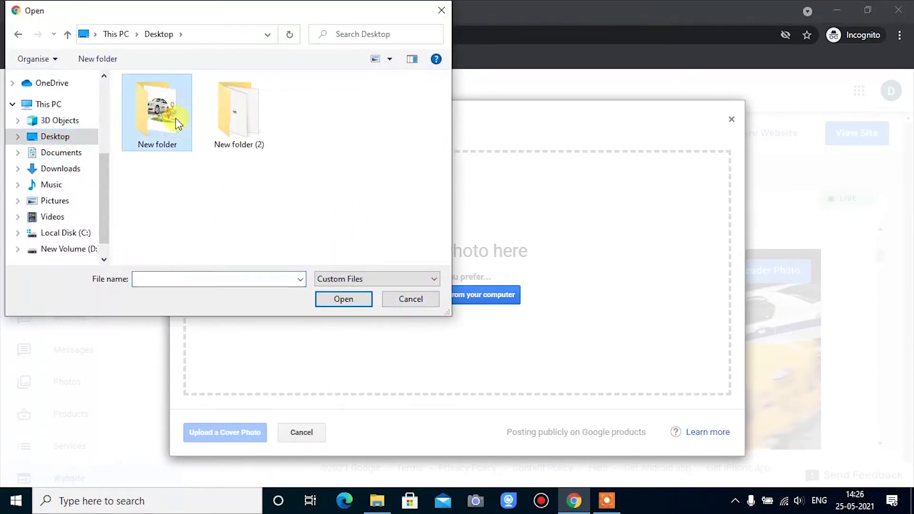
pyautogui.doubleClick(177, 122)
pyautogui.click(171, 119)
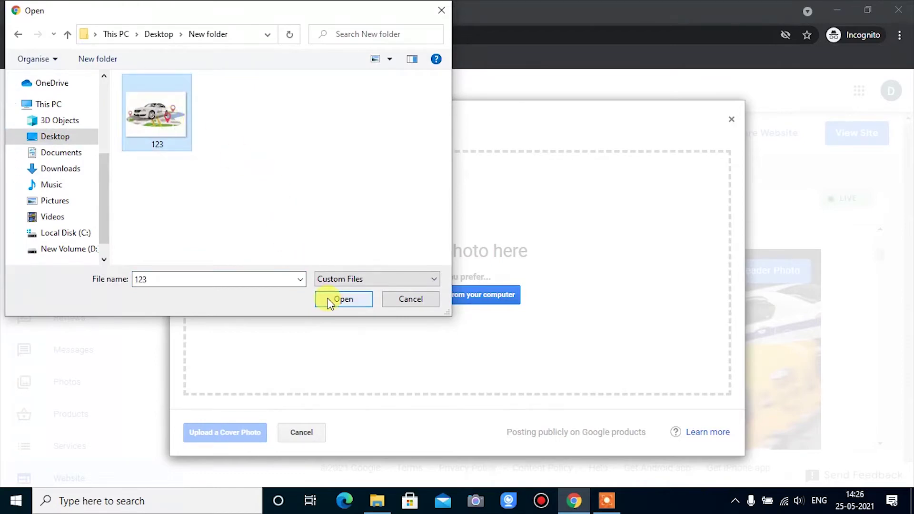
pyautogui.click(341, 300)
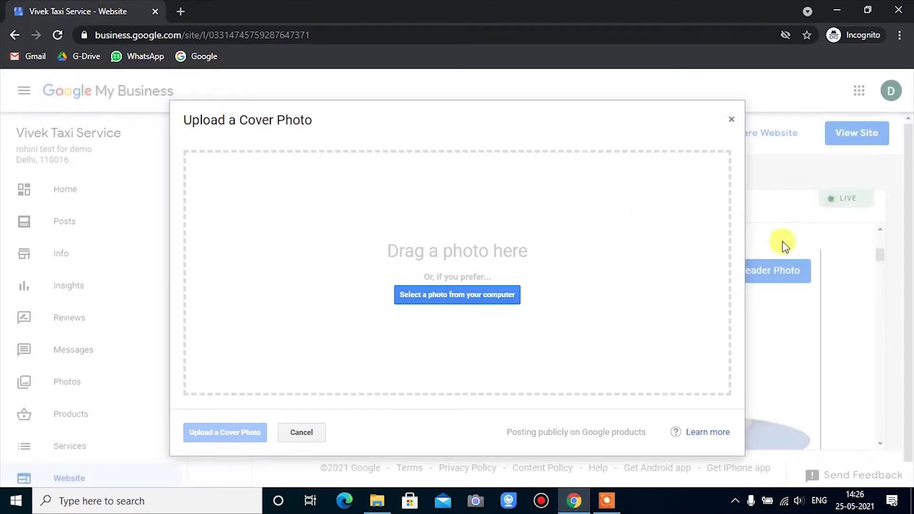
pyautogui.click(732, 119)
# - Review the website preview from the header photo through reviews, about us, gallery, map, contact, address and business hours
pyautogui.scroll(-2, 731, 245)
pyautogui.scroll(2, 668, 314)
pyautogui.scroll(1, 655, 331)
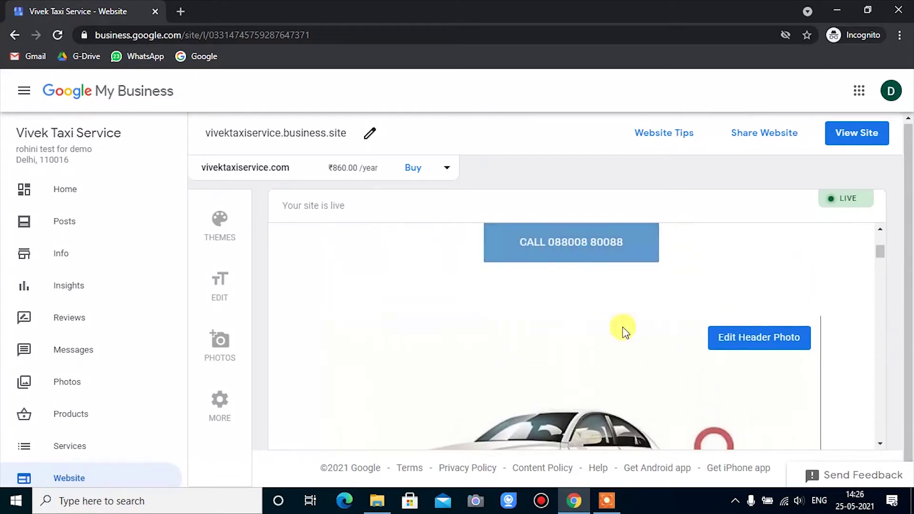
pyautogui.scroll(-4, 629, 343)
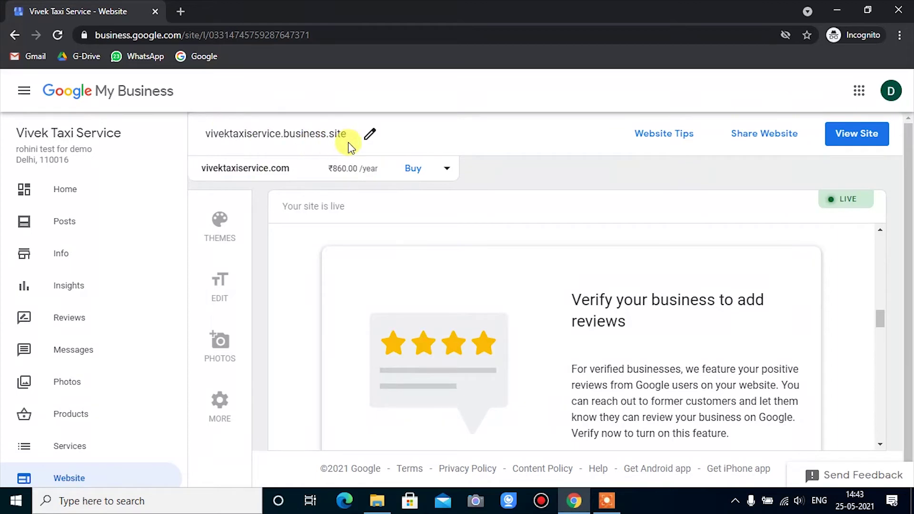
pyautogui.scroll(-6, 477, 316)
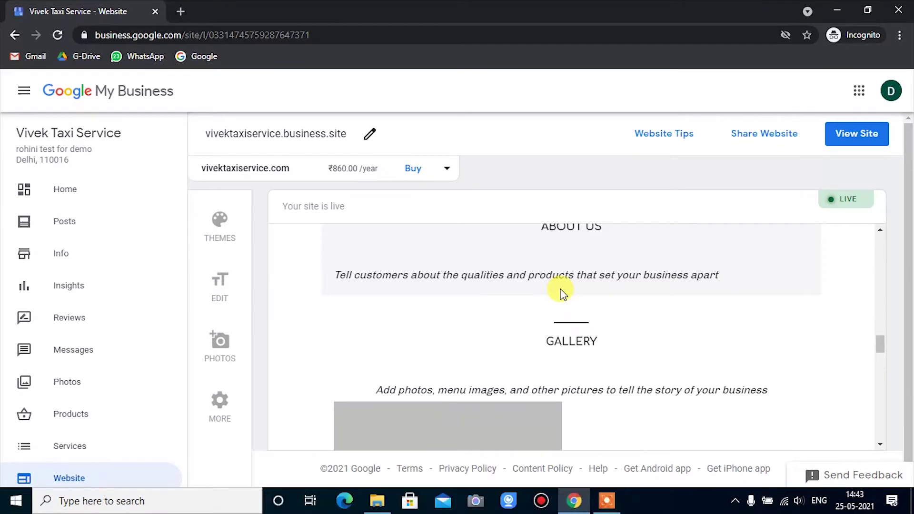
pyautogui.scroll(-2, 557, 292)
pyautogui.scroll(-3, 489, 327)
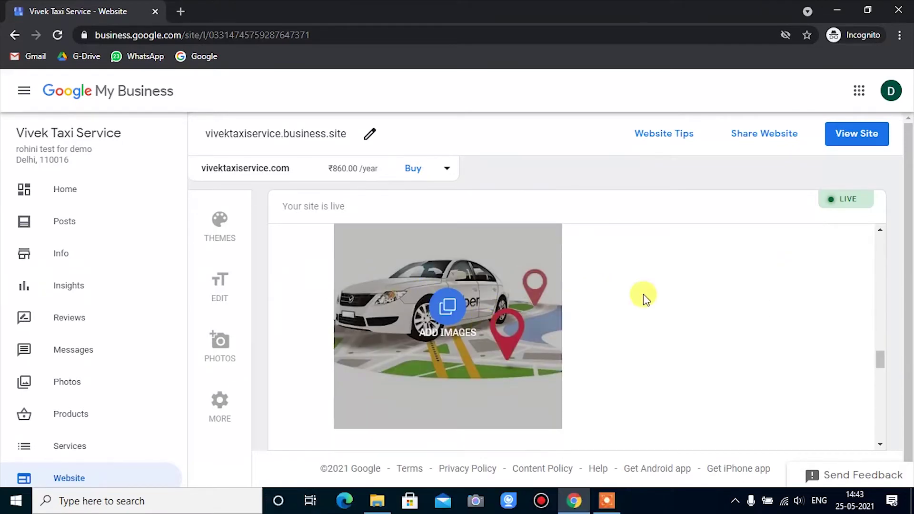
pyautogui.scroll(-10, 643, 295)
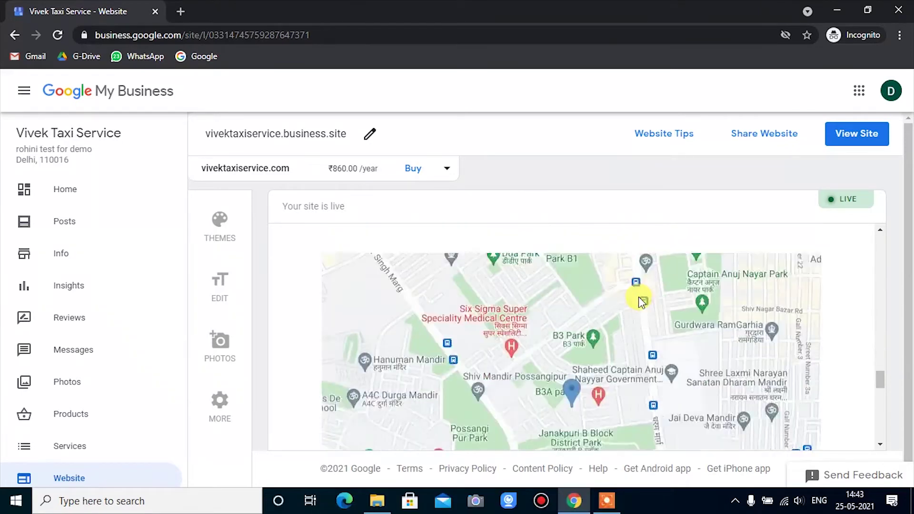
pyautogui.scroll(2, 638, 297)
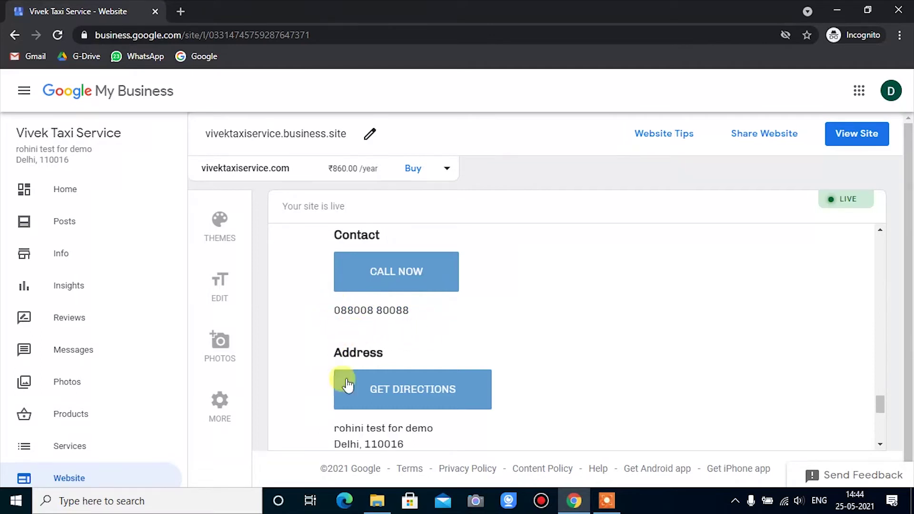
pyautogui.scroll(-2, 374, 354)
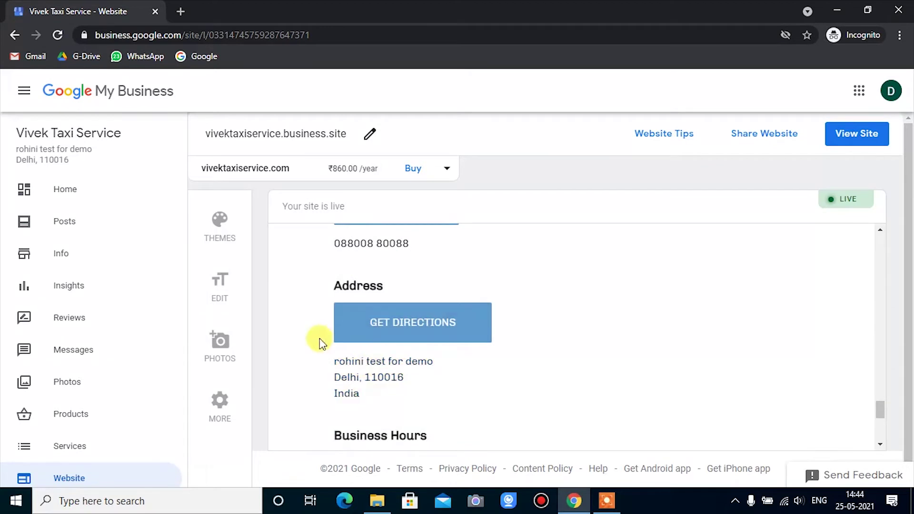
pyautogui.scroll(-4, 321, 343)
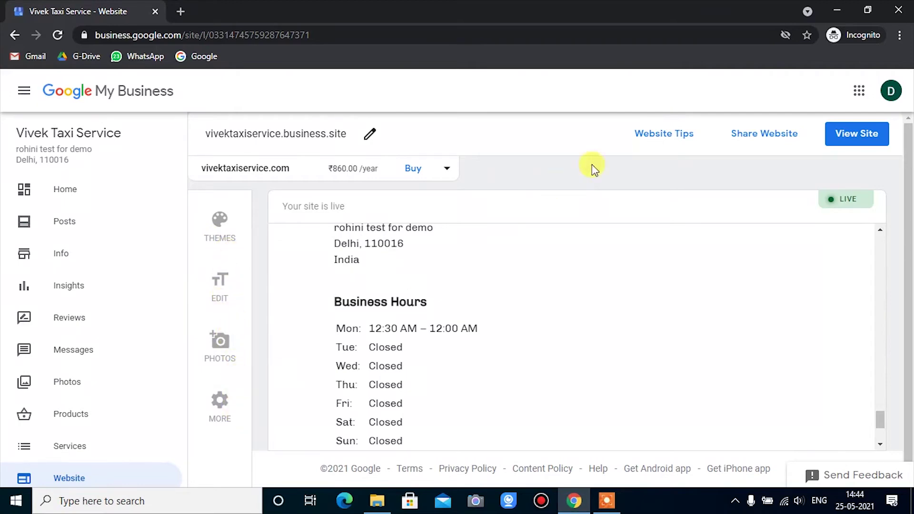
# - Open the website tip for promoting the site on Google and close the resulting Google Ads page
pyautogui.click(645, 138)
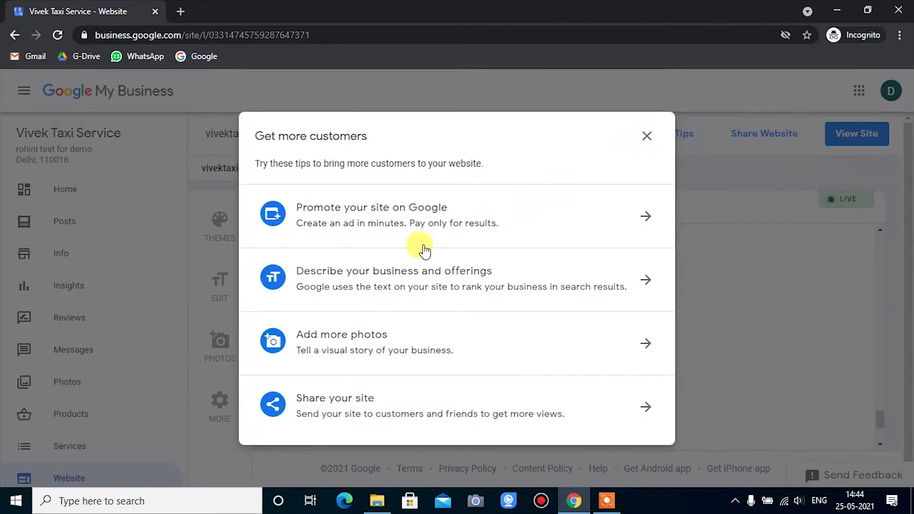
pyautogui.click(357, 227)
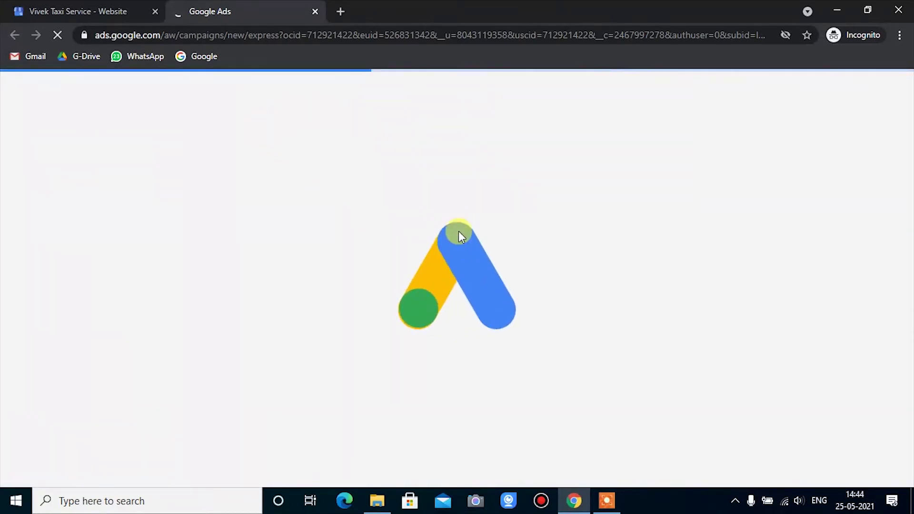
pyautogui.click(315, 12)
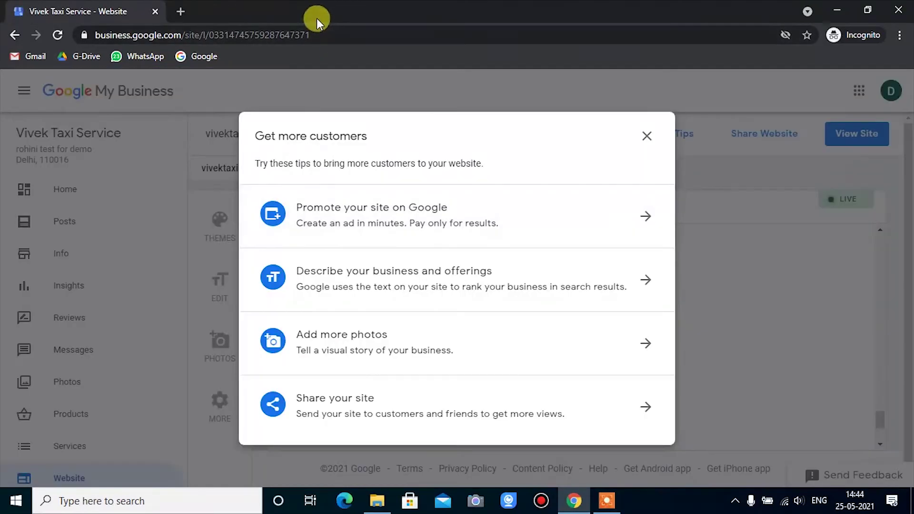
# - Follow the tip for describing the business and offerings, set the primary button to Message Us (WhatsApp) and save
pyautogui.click(364, 283)
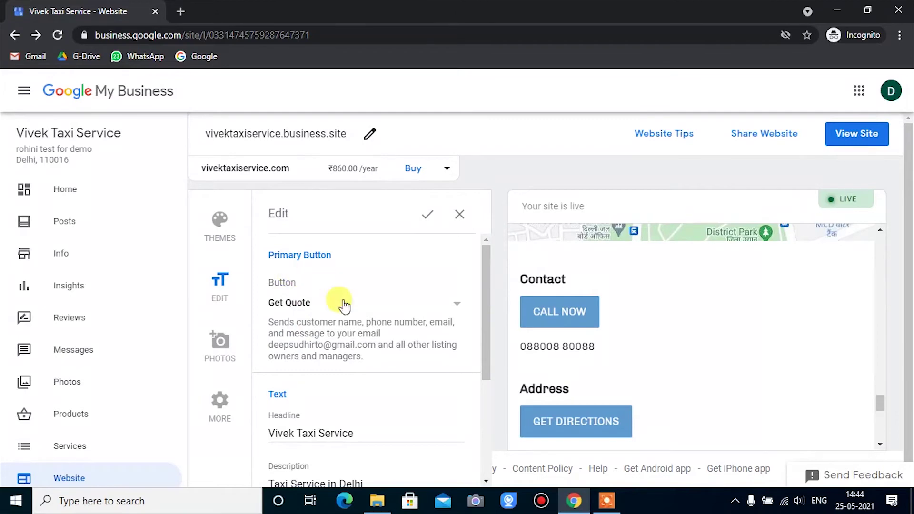
pyautogui.click(457, 305)
pyautogui.click(394, 311)
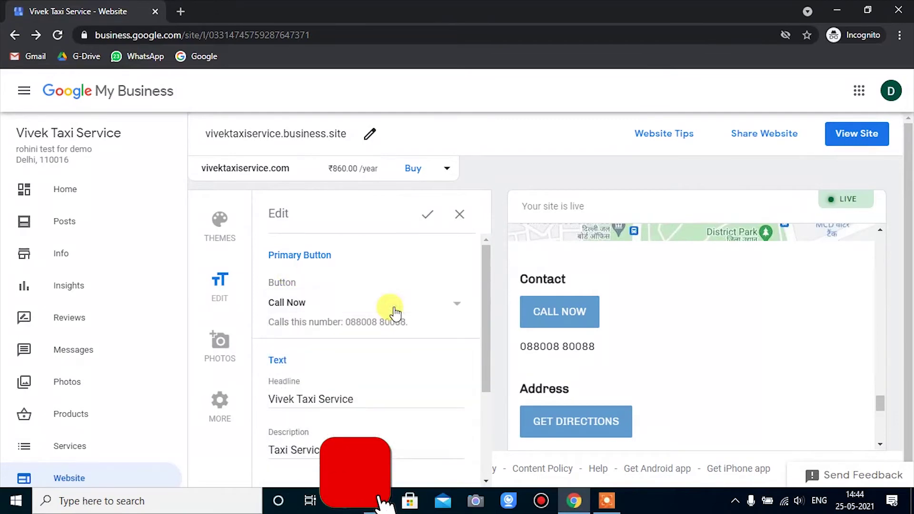
pyautogui.click(449, 310)
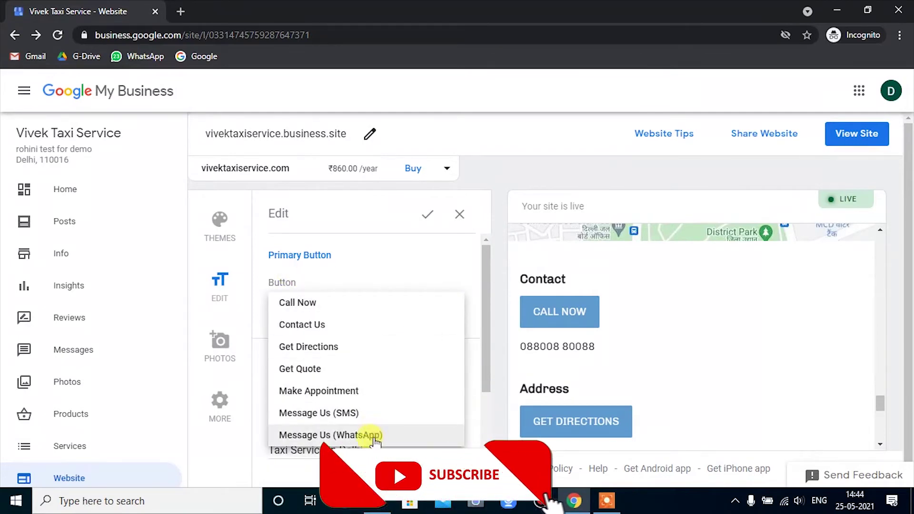
pyautogui.click(371, 437)
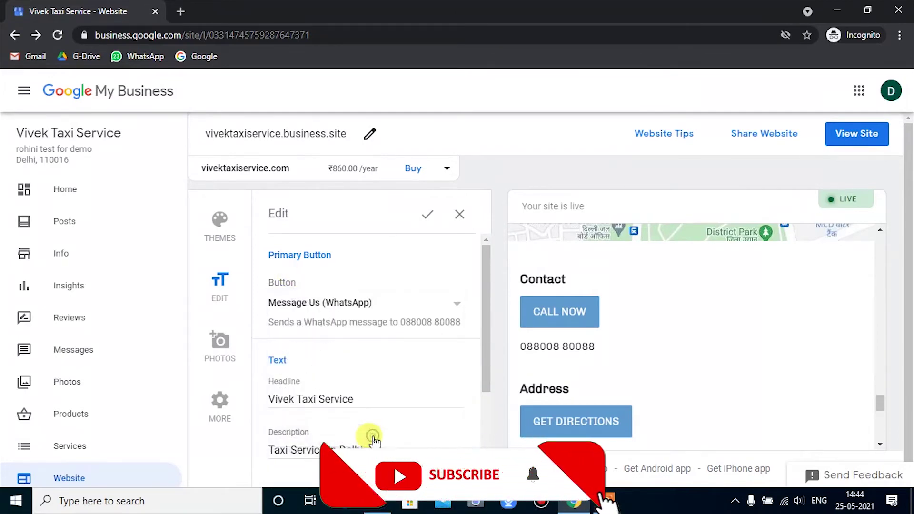
pyautogui.click(428, 214)
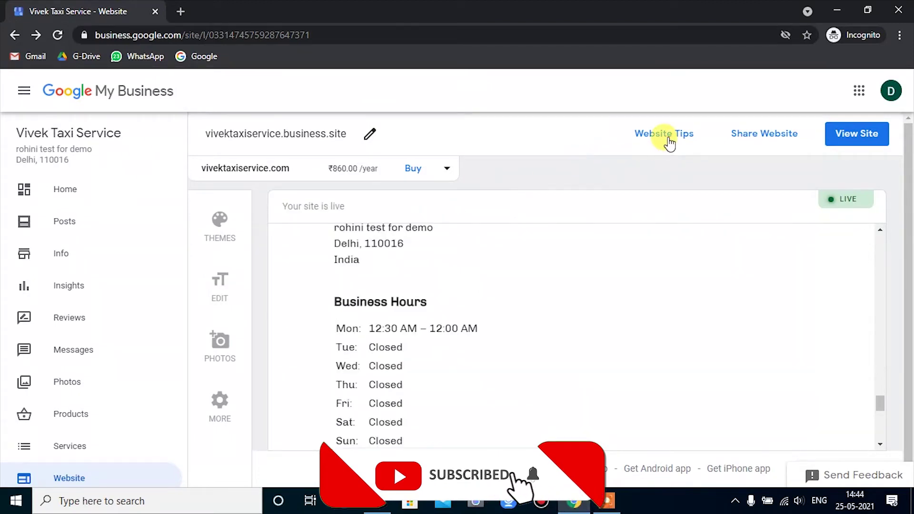
# - Open the website tip for adding more photos and close its gallery upload dialog without choosing an image
pyautogui.click(668, 142)
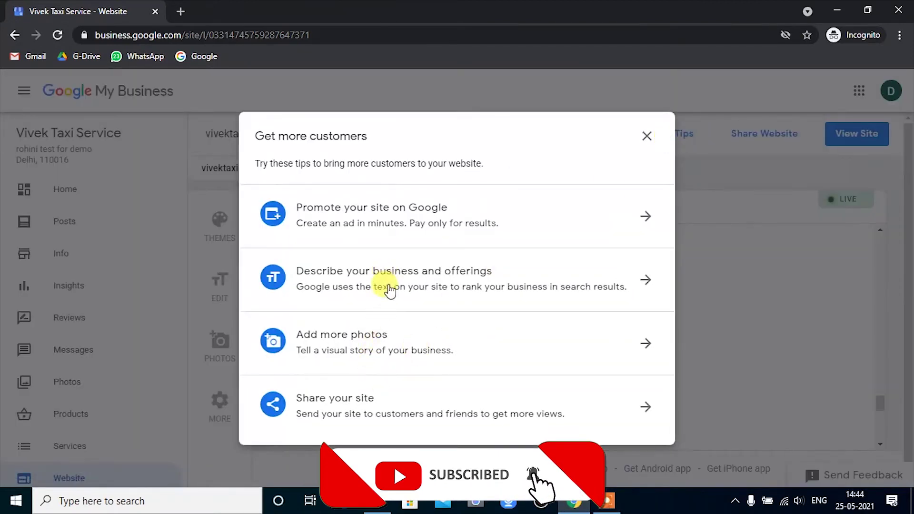
pyautogui.click(381, 355)
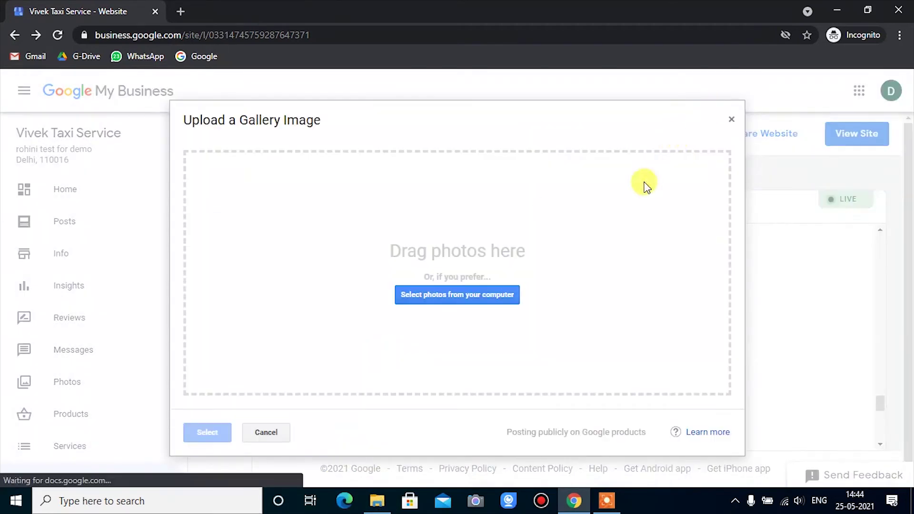
pyautogui.click(731, 122)
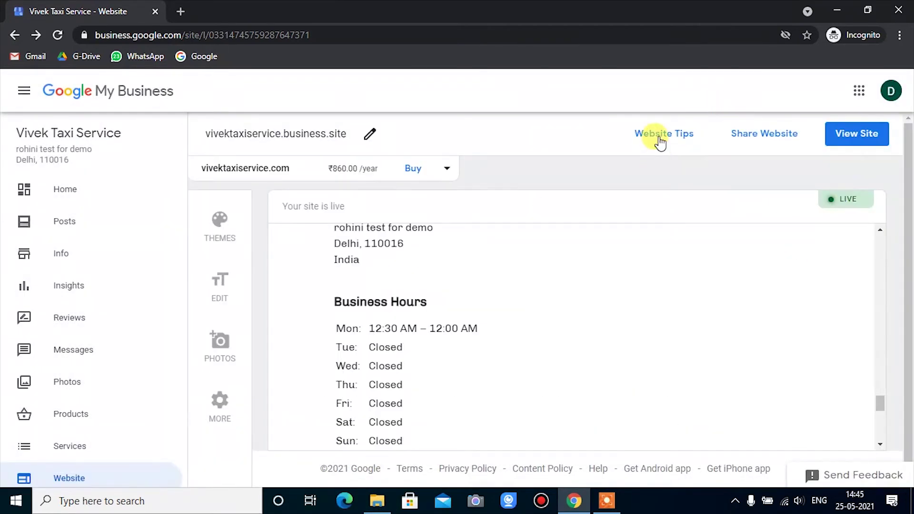
# - Open the website tip for sharing the site, view its sharing options, and close both the share dialog and the tips
pyautogui.click(690, 141)
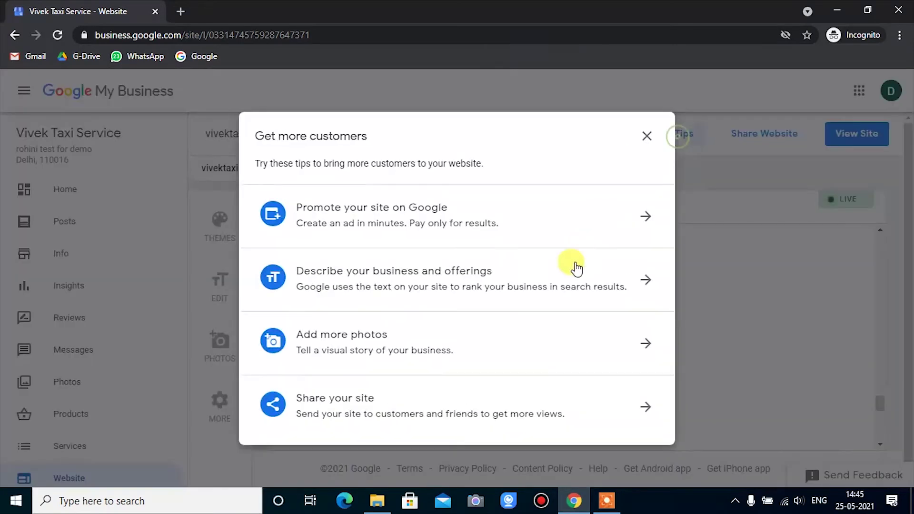
pyautogui.click(429, 412)
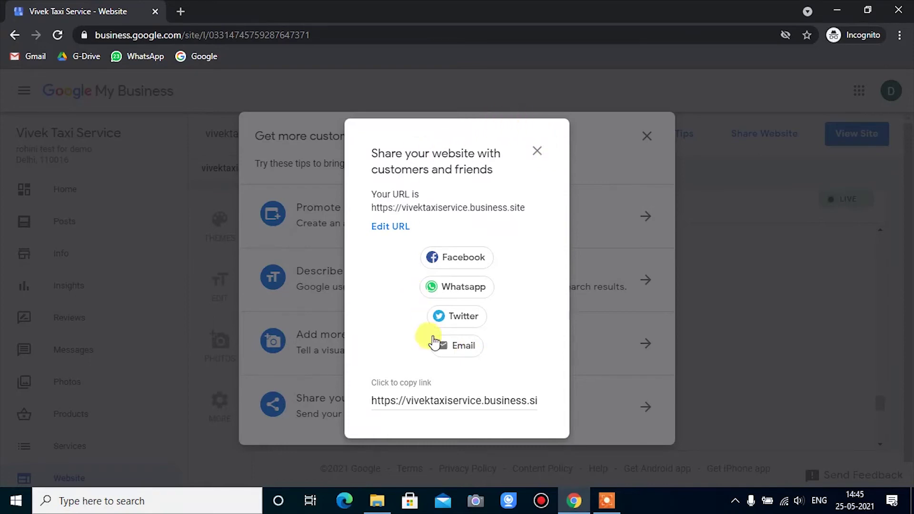
pyautogui.click(539, 152)
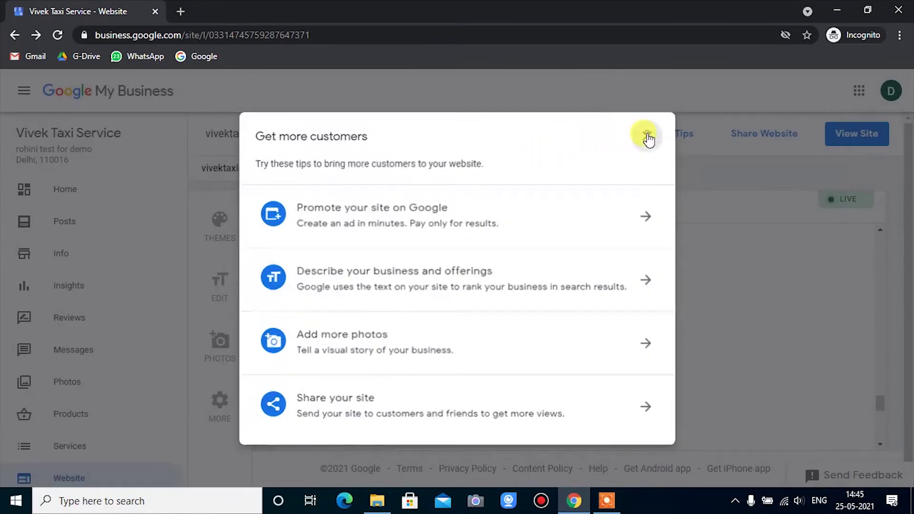
pyautogui.click(646, 136)
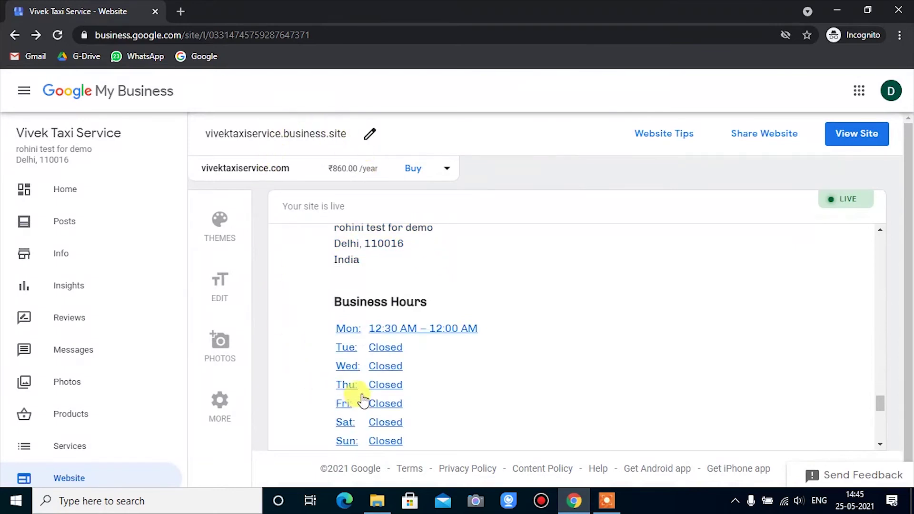
# - Open the live Vivek Taxi Service site and review it from the header through the gallery, map, contact, address and business hours
pyautogui.click(858, 134)
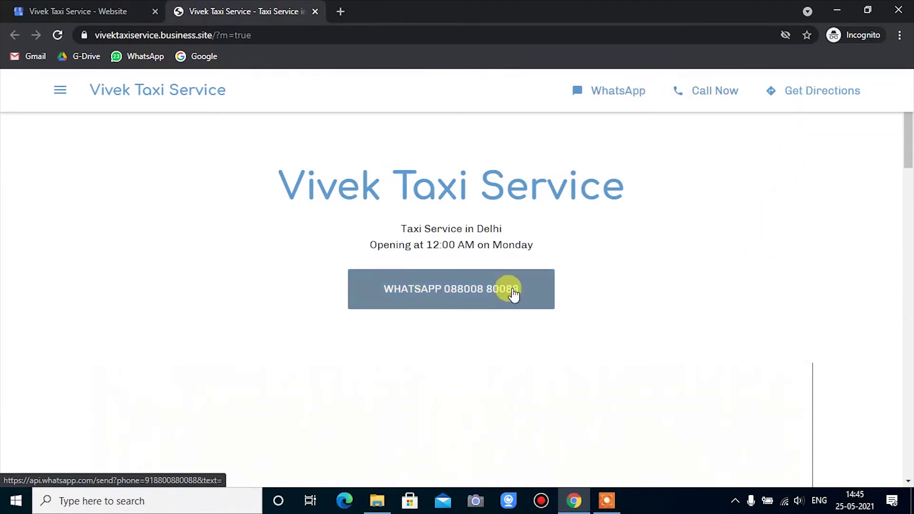
pyautogui.scroll(-8, 513, 292)
pyautogui.scroll(4, 514, 290)
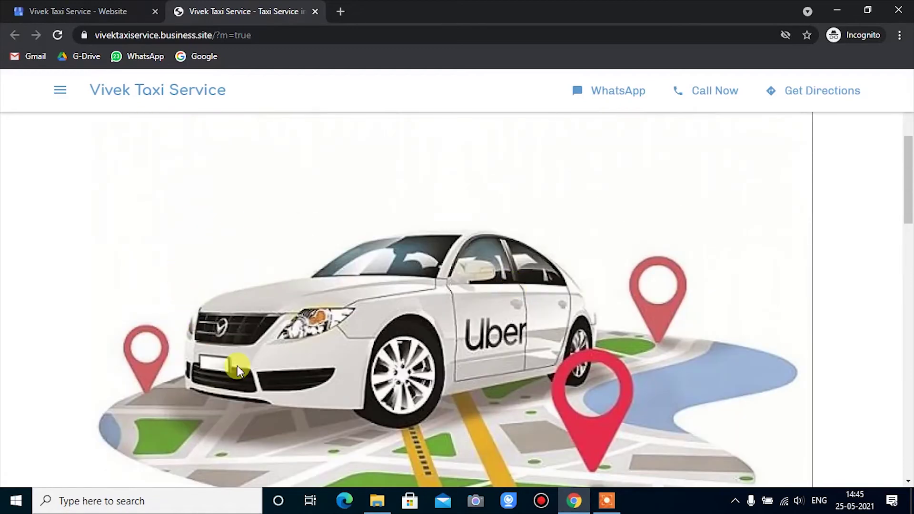
pyautogui.scroll(-8, 253, 300)
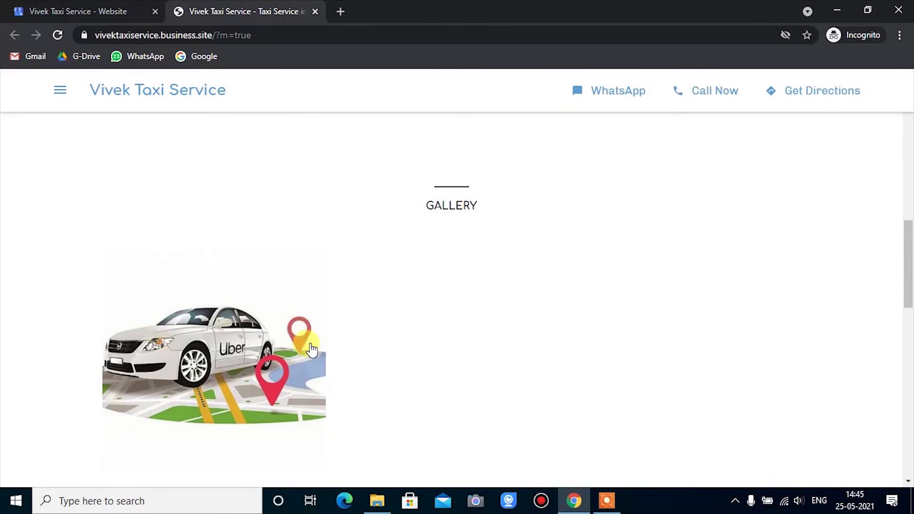
pyautogui.scroll(-5, 308, 351)
pyautogui.scroll(-6, 309, 354)
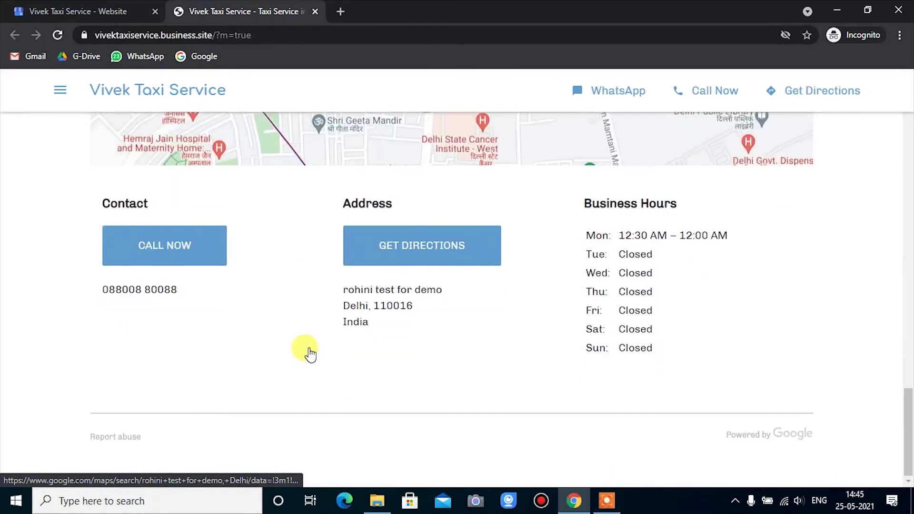